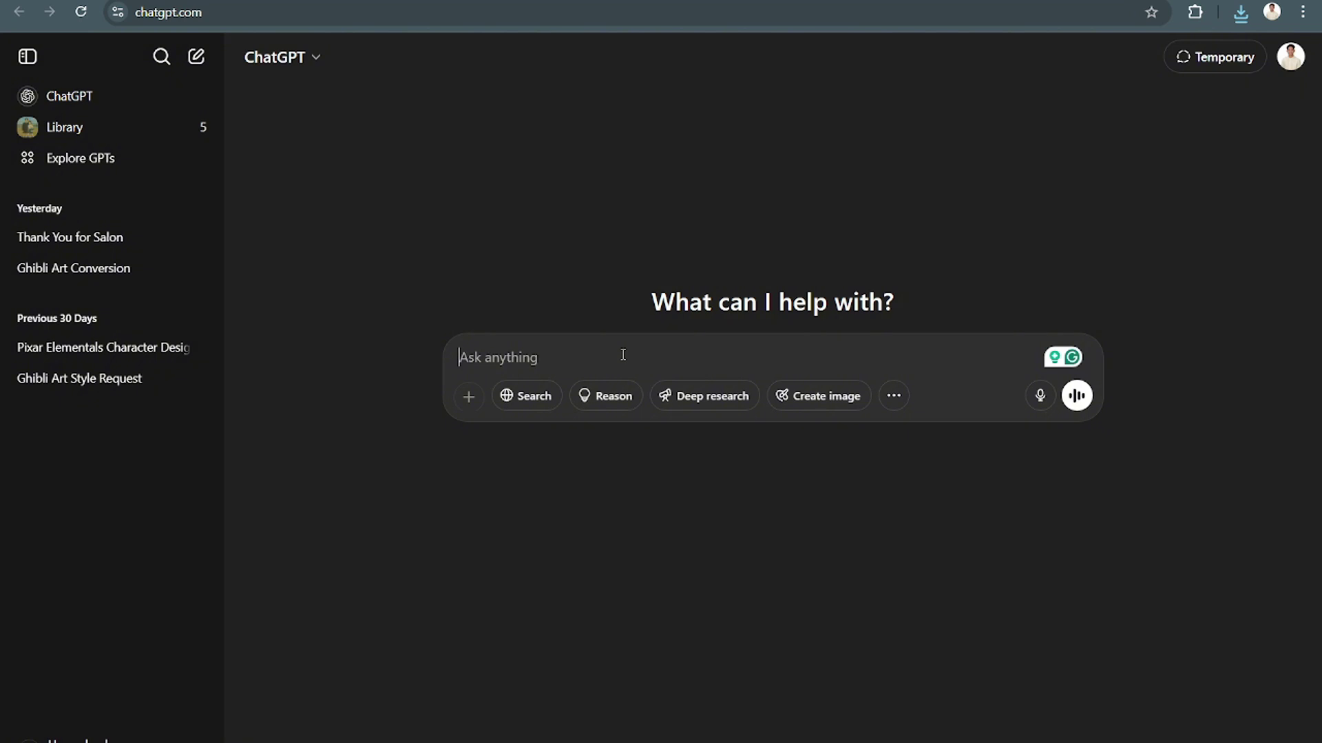
{"action": "type", "text": "Can"}
{"action": "key", "text": "BackSpace"}
{"action": "key", "text": "BackSpace"}
{"action": "key", "text": "BackSpace"}
- Send the prompt "Create a figurine model of Doraemon" in a new chat
{"action": "type", "text": "Create "}
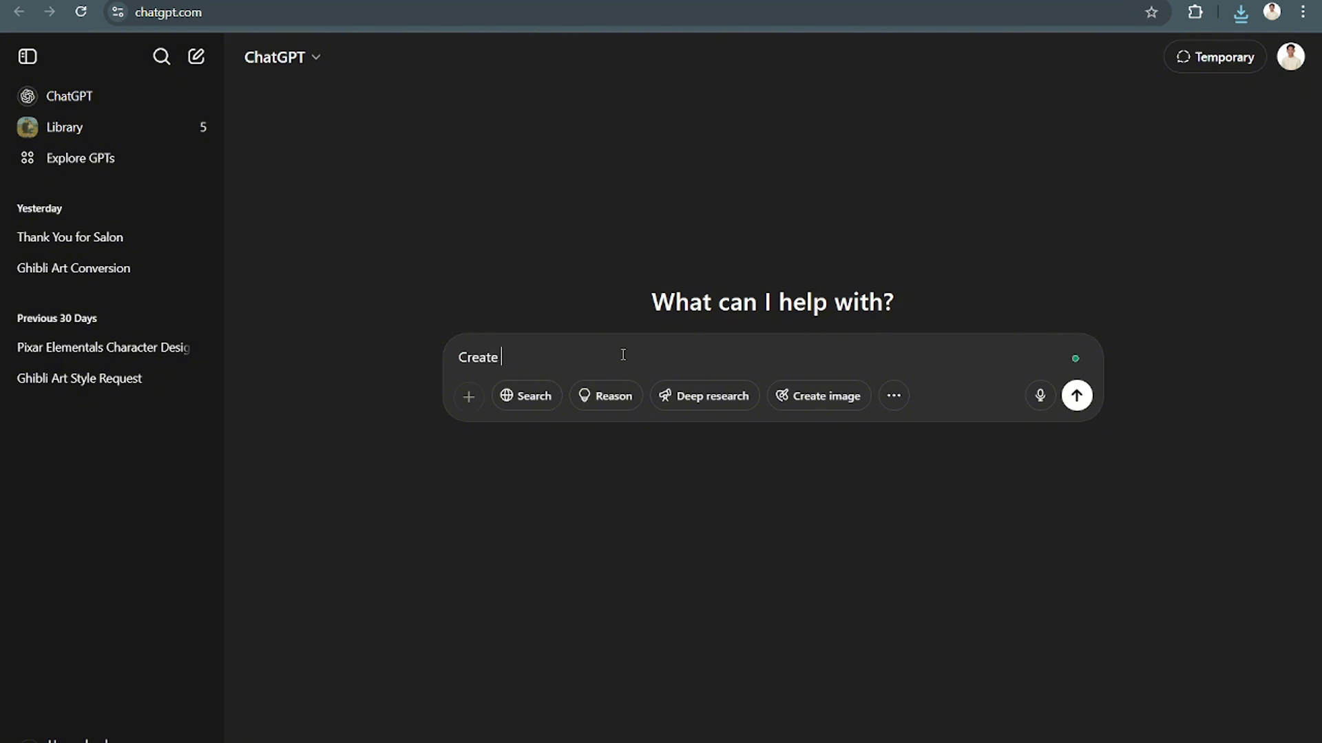
{"action": "type", "text": "a f"}
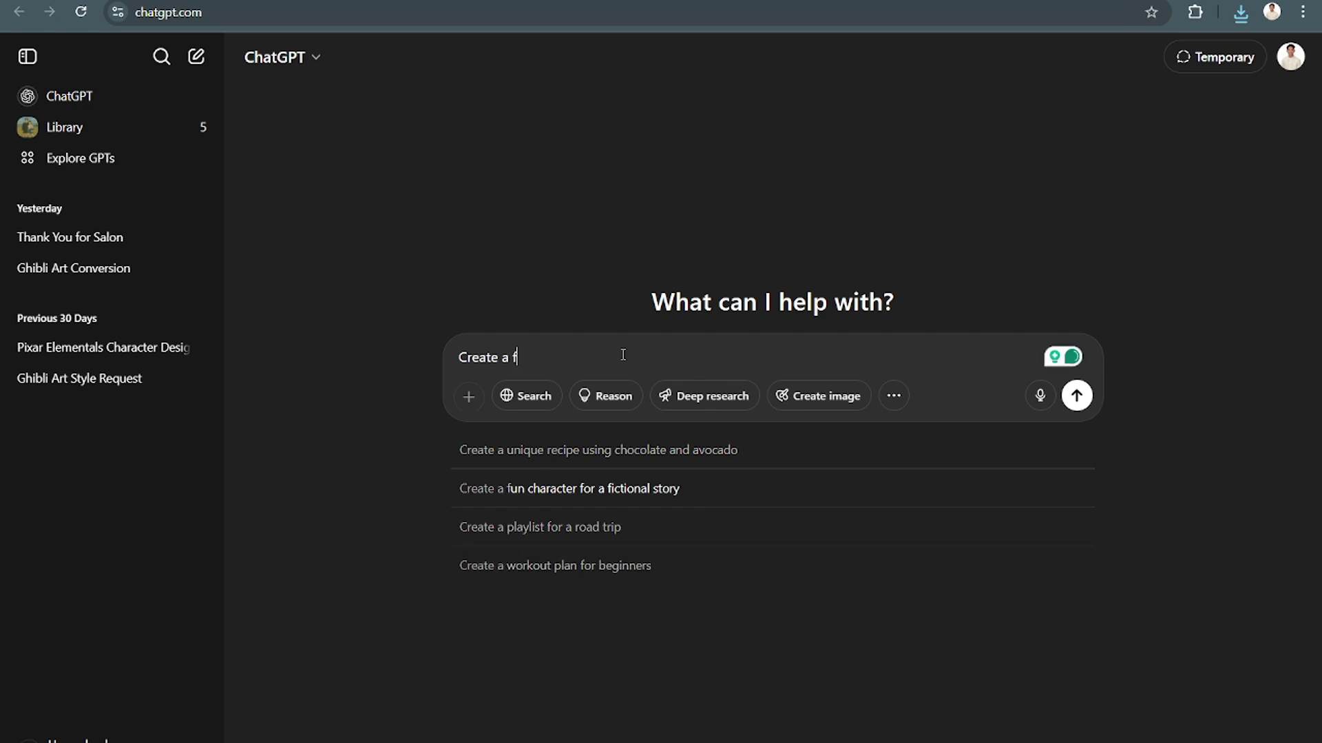
{"action": "type", "text": "igurine "}
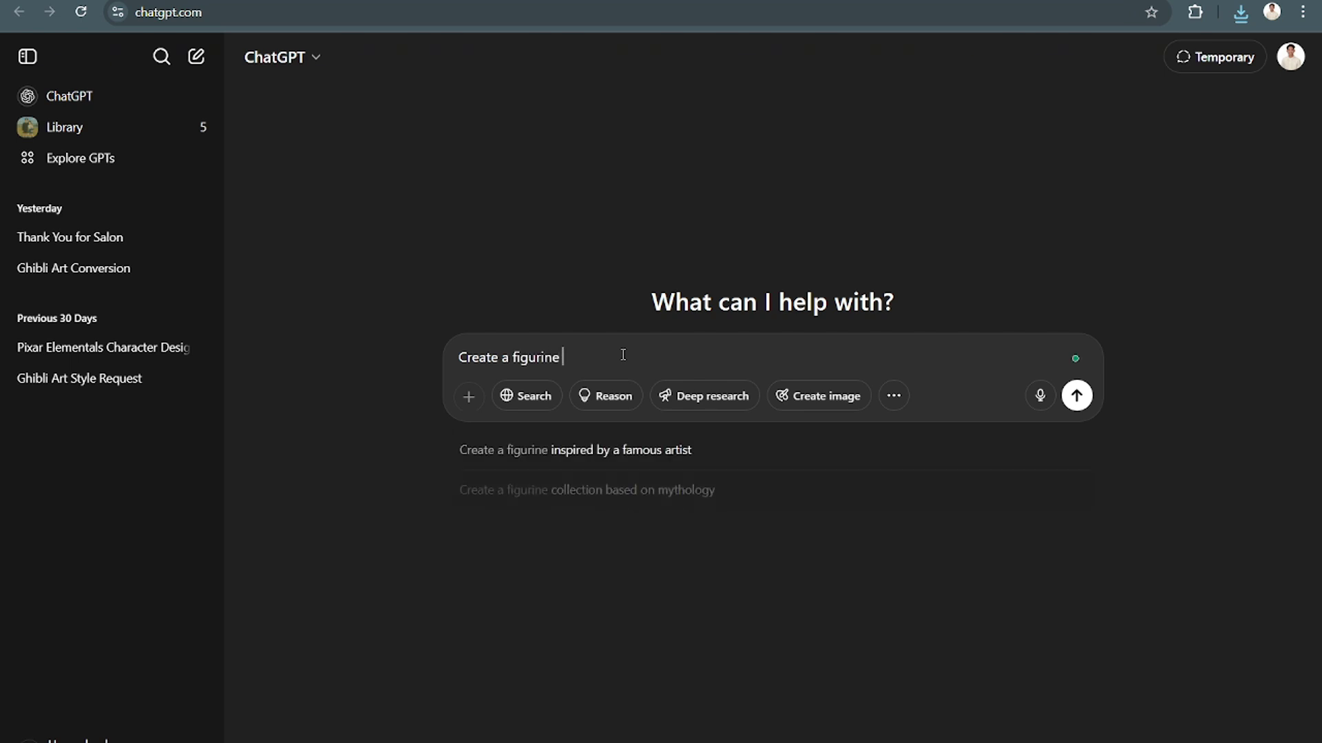
{"action": "type", "text": "model for"}
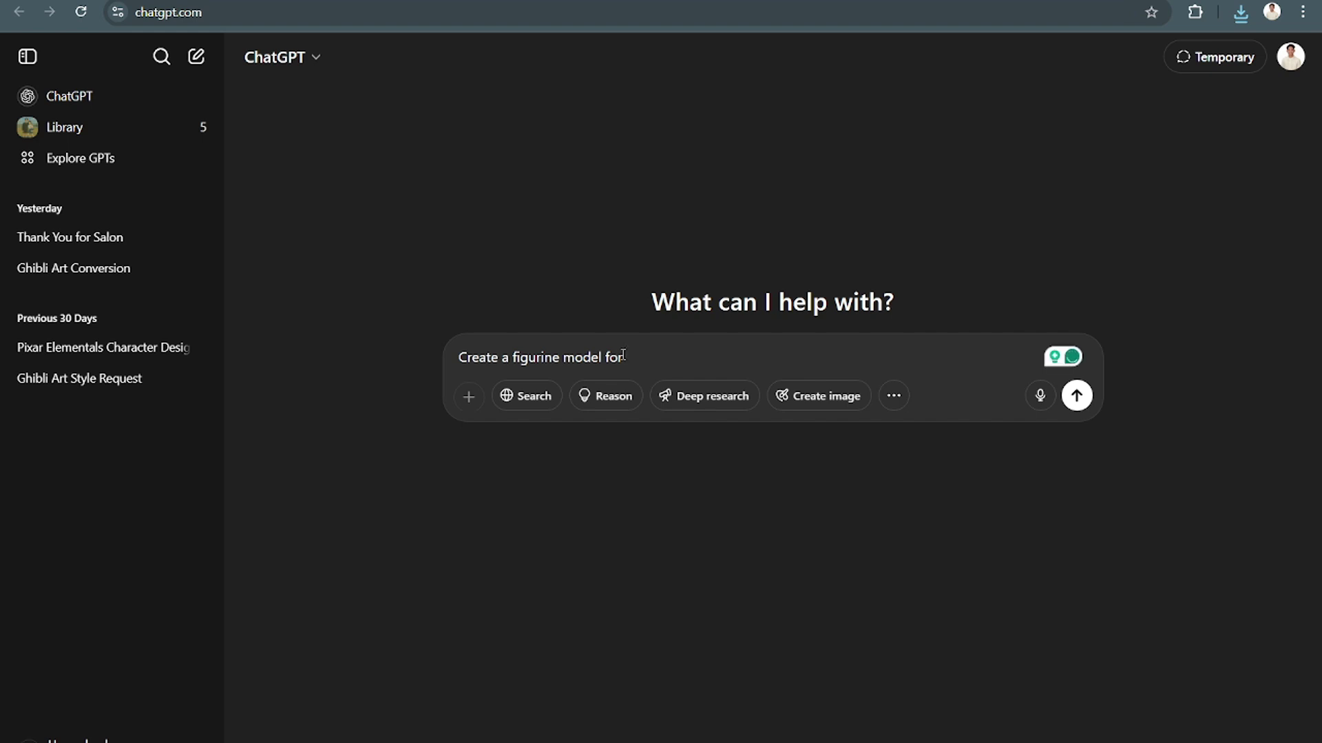
{"action": "key", "text": "BackSpace"}
{"action": "key", "text": "BackSpace"}
{"action": "key", "text": "BackSpace"}
{"action": "key", "text": "BackSpace"}
{"action": "key", "text": "BackSpace"}
{"action": "key", "text": "BackSpace"}
{"action": "key", "text": "BackSpace"}
{"action": "key", "text": "BackSpace"}
{"action": "key", "text": "BackSpace"}
{"action": "key", "text": "BackSpace"}
{"action": "key", "text": "BackSpace"}
{"action": "key", "text": "BackSpace"}
{"action": "key", "text": "BackSpace"}
{"action": "key", "text": "BackSpace"}
{"action": "key", "text": "BackSpace"}
{"action": "key", "text": "BackSpace"}
{"action": "key", "text": "BackSpace"}
{"action": "key", "text": "BackSpace"}
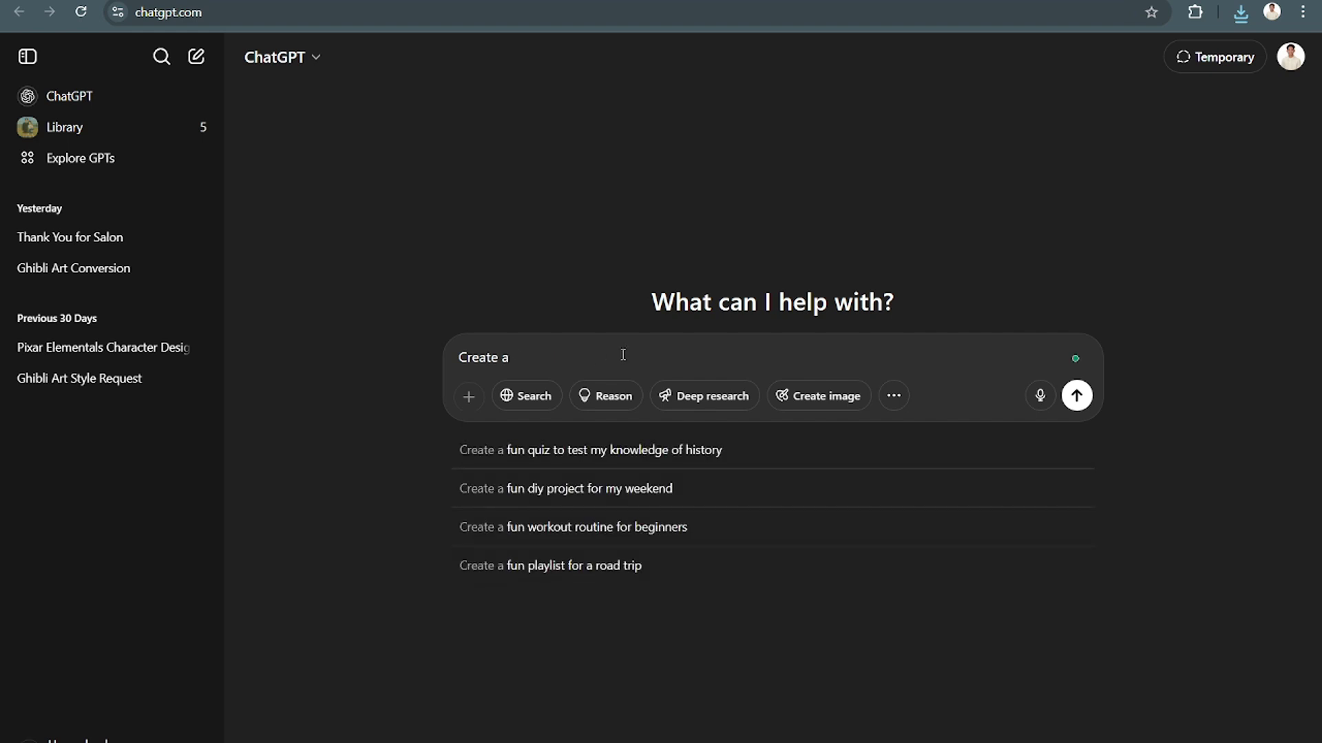
{"action": "type", "text": "figurei"}
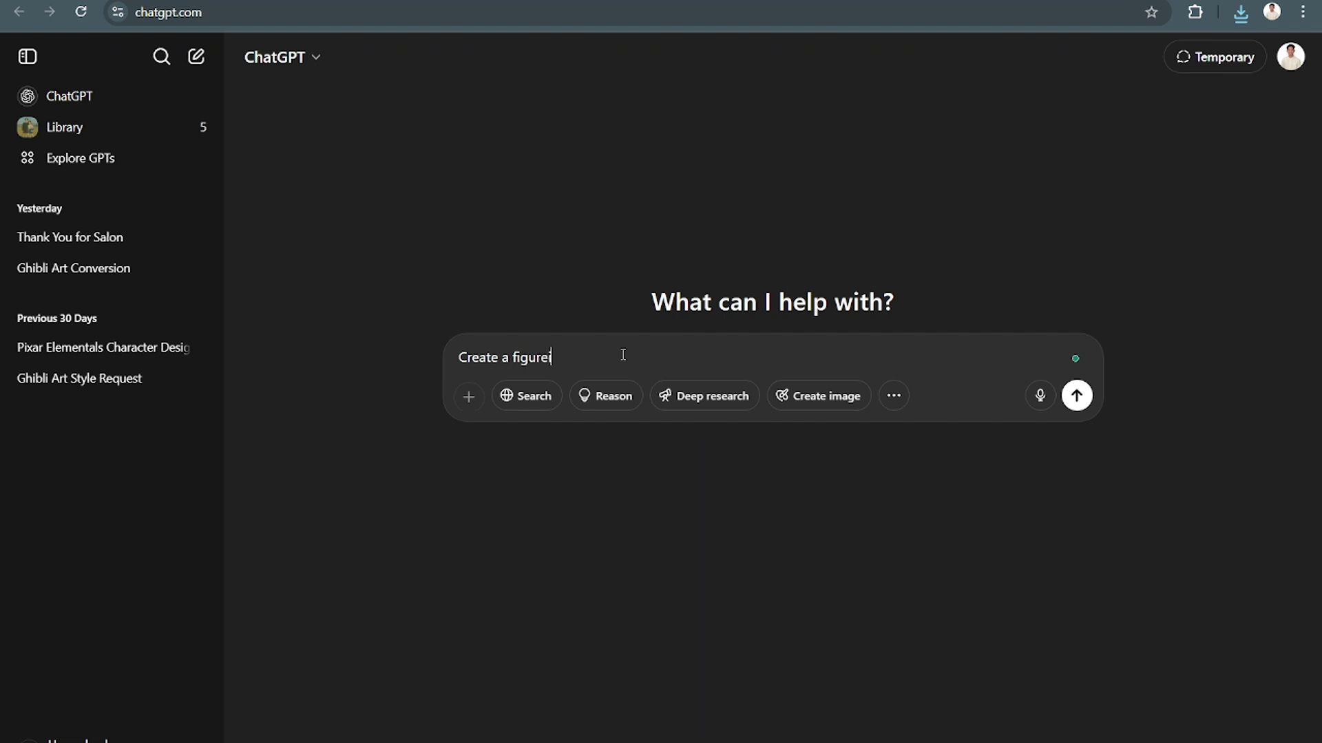
{"action": "key", "text": "BackSpace"}
{"action": "key", "text": "BackSpace"}
{"action": "key", "text": "BackSpace"}
{"action": "type", "text": "rine mod"}
{"action": "key", "text": "BackSpace"}
{"action": "key", "text": "BackSpace"}
{"action": "type", "text": "odel fo"}
{"action": "key", "text": "BackSpace"}
{"action": "key", "text": "BackSpace"}
{"action": "type", "text": "of Doraemon"}
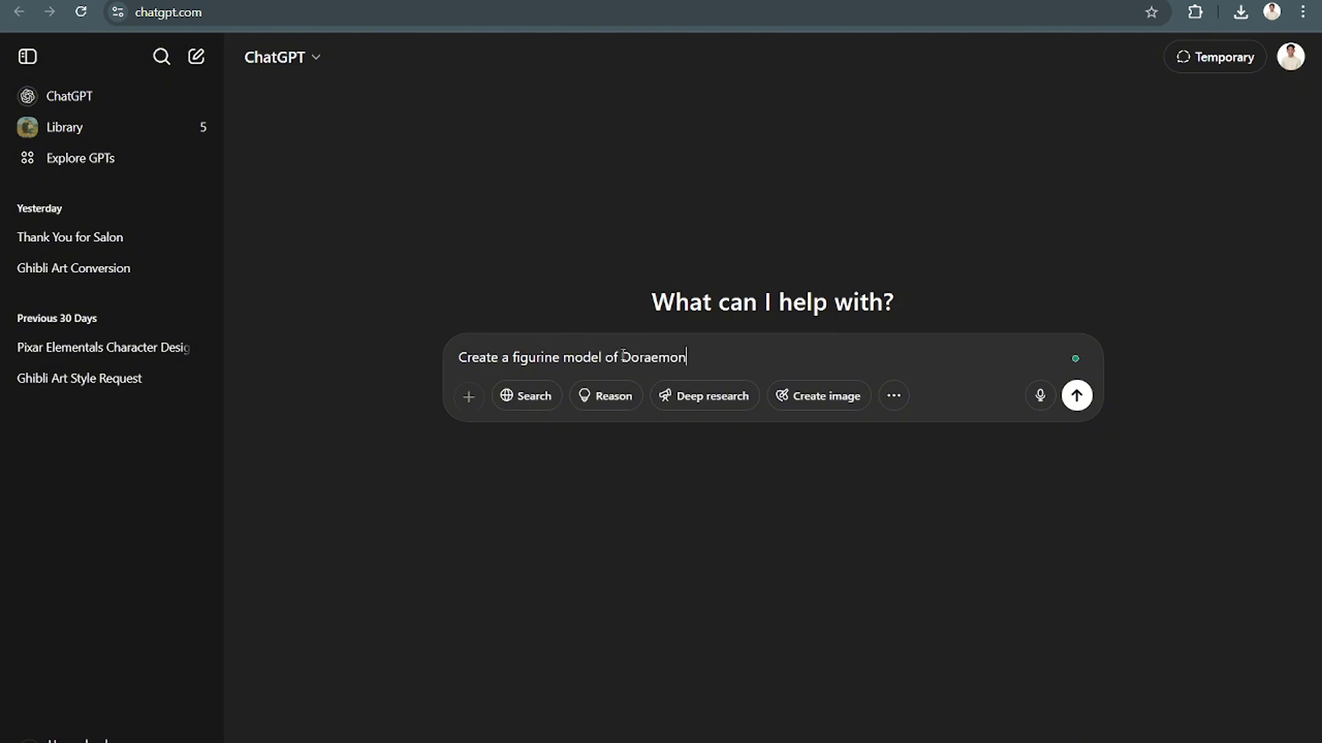
{"action": "key", "text": "Return"}
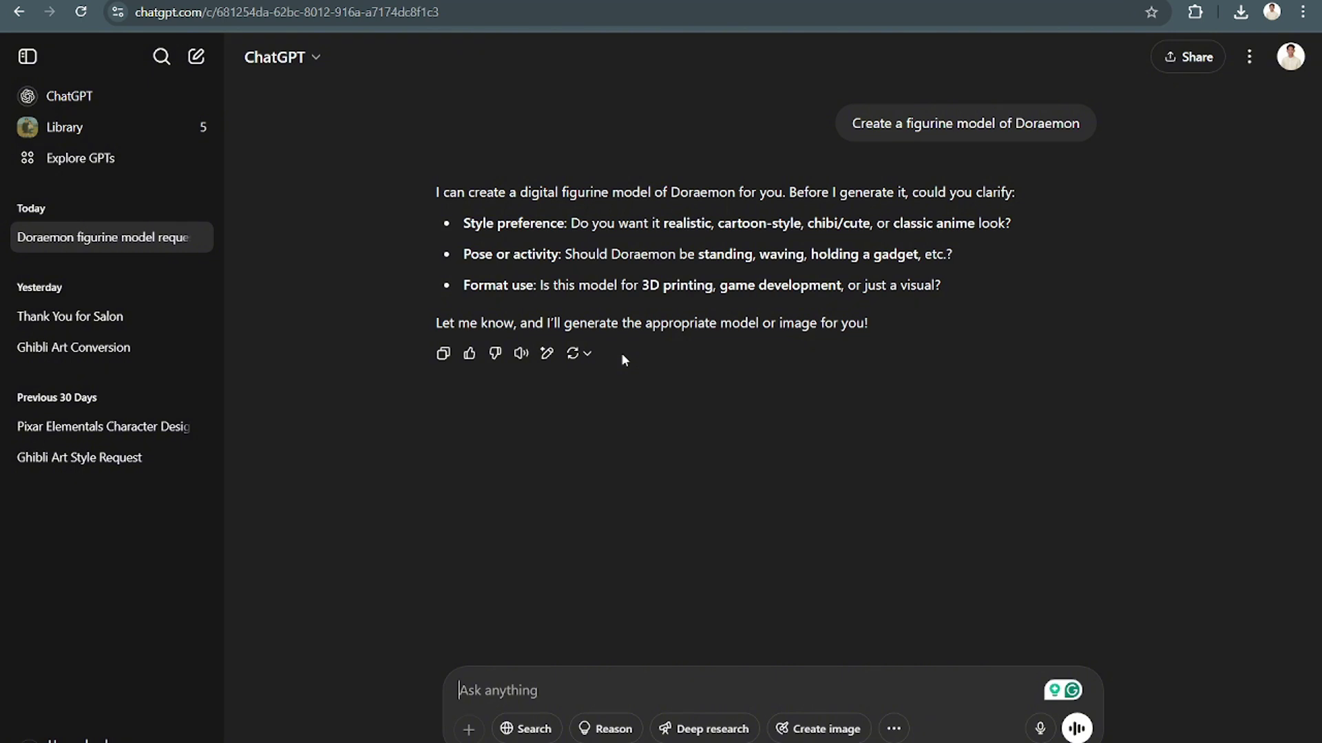
- Reply on three lines with "Style preference: cartoon-style", "Pose: holding a gadget" and "Format: 3D Printing"
{"action": "type", "text": "Sty;e"}
{"action": "key", "text": "BackSpace"}
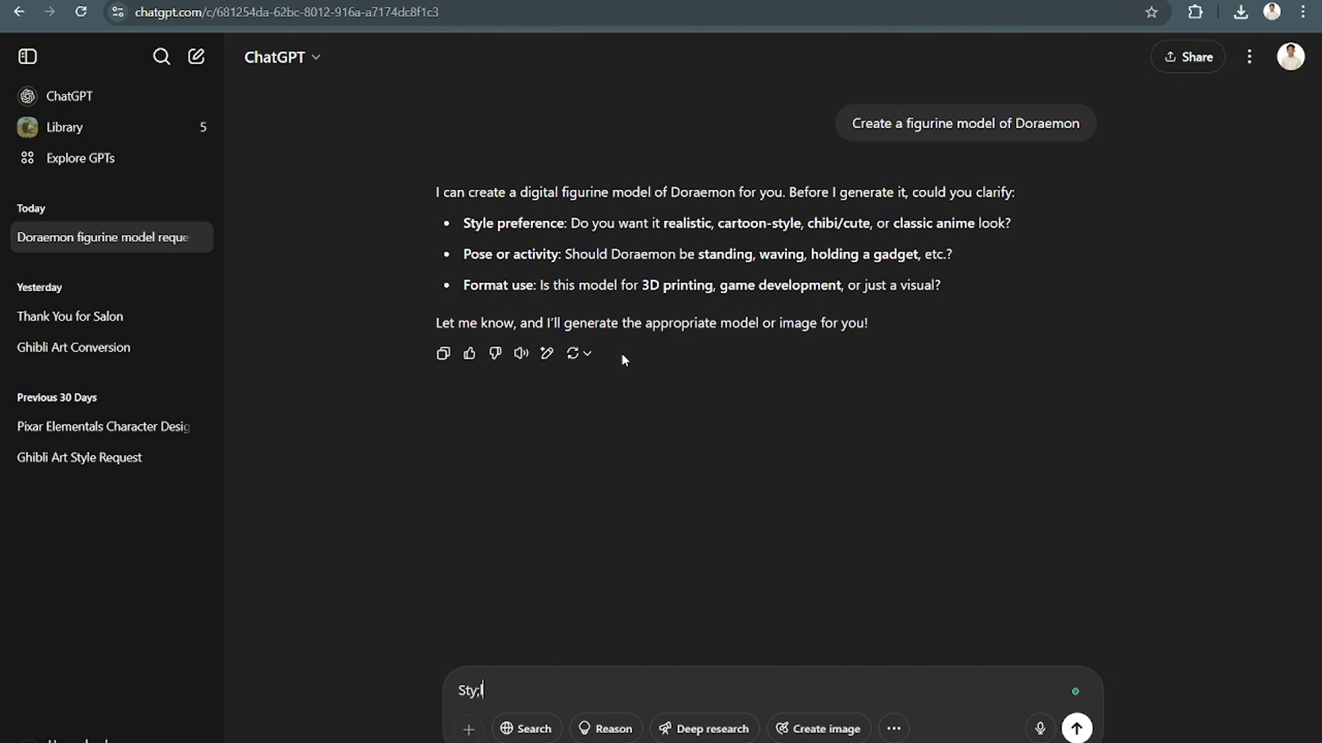
{"action": "type", "text": "le preference: cartoon "}
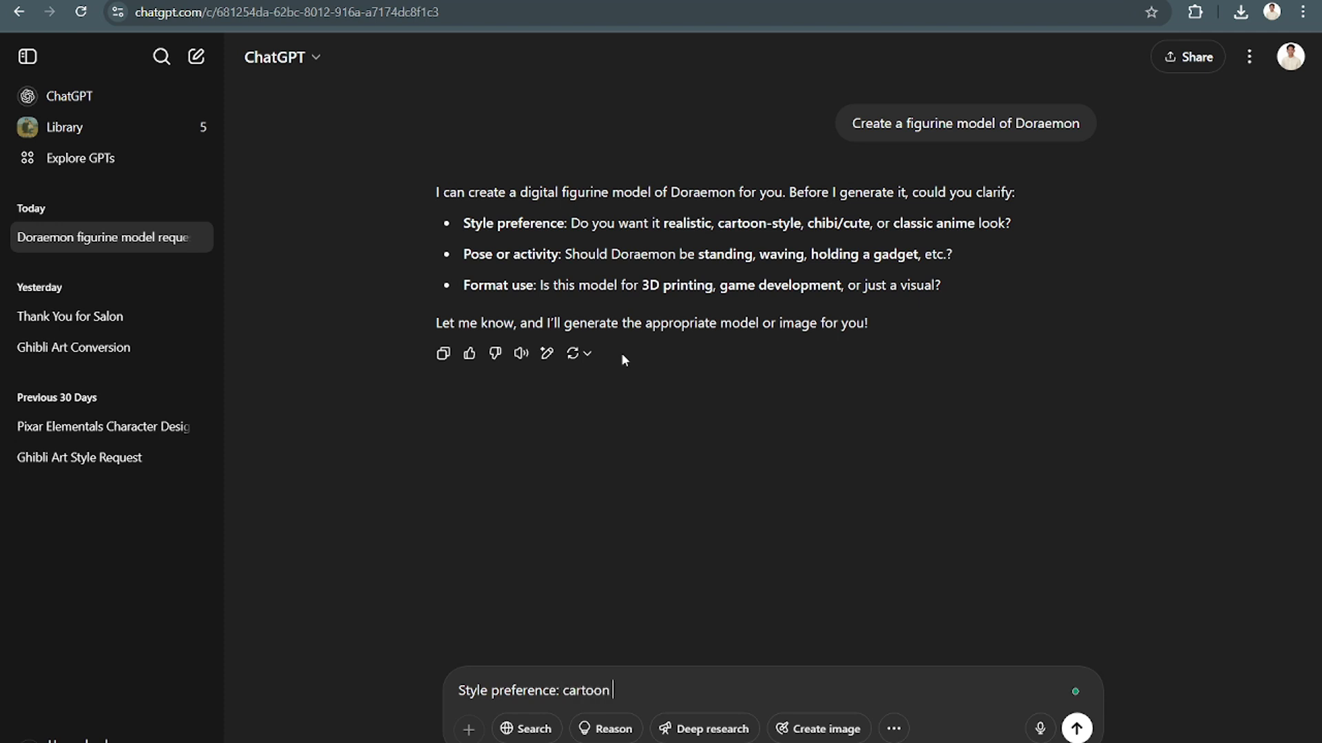
{"action": "type", "text": "-style"}
{"action": "key", "text": "shift+Return"}
{"action": "type", "text": "Pose"}
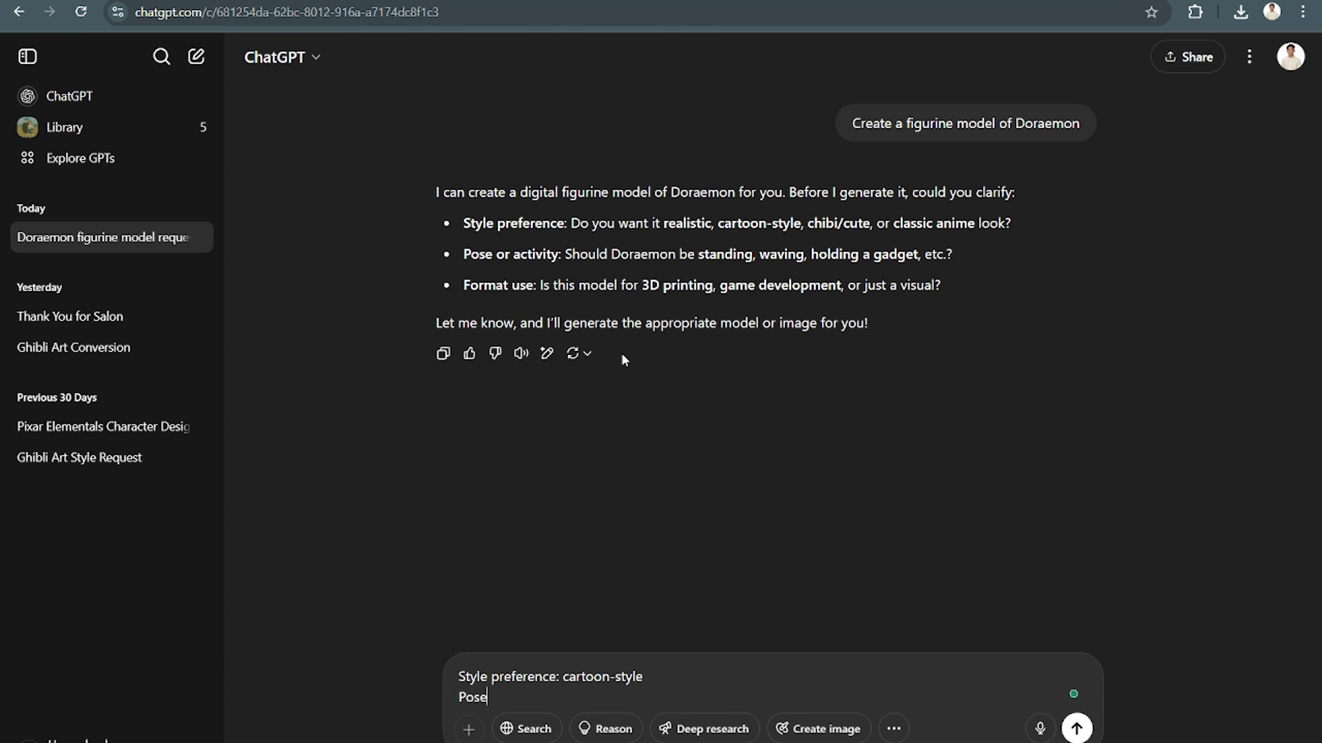
{"action": "type", "text": ": holding a gadget"}
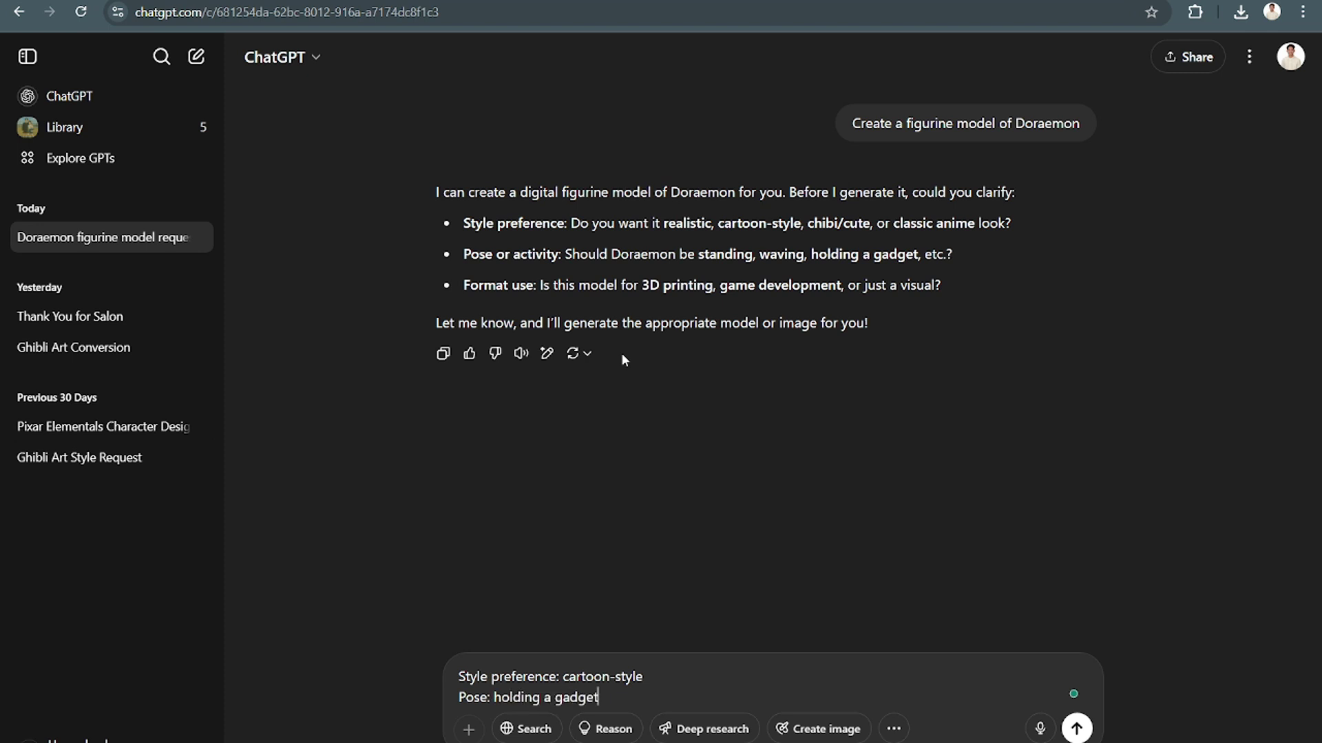
{"action": "key", "text": "shift+Return"}
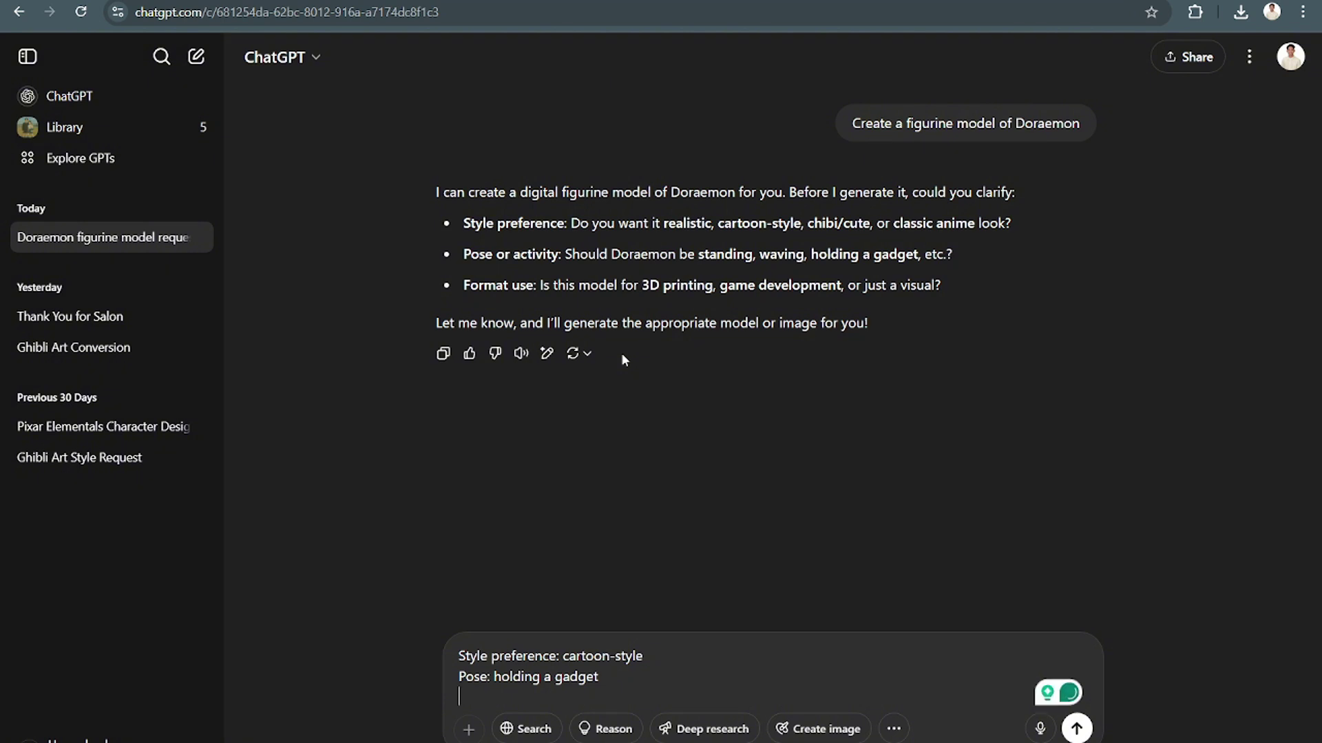
{"action": "type", "text": "Format"}
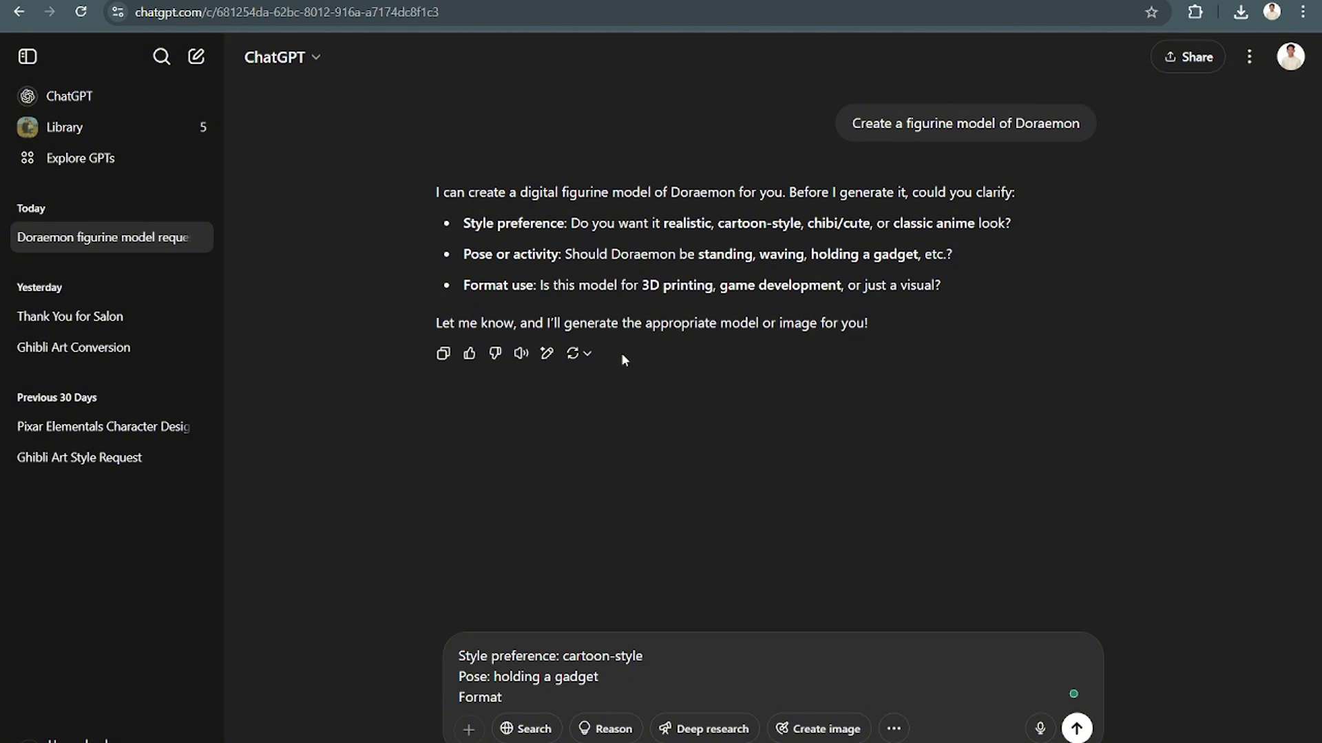
{"action": "type", "text": ": 3r"}
{"action": "type", "text": " Printing"}
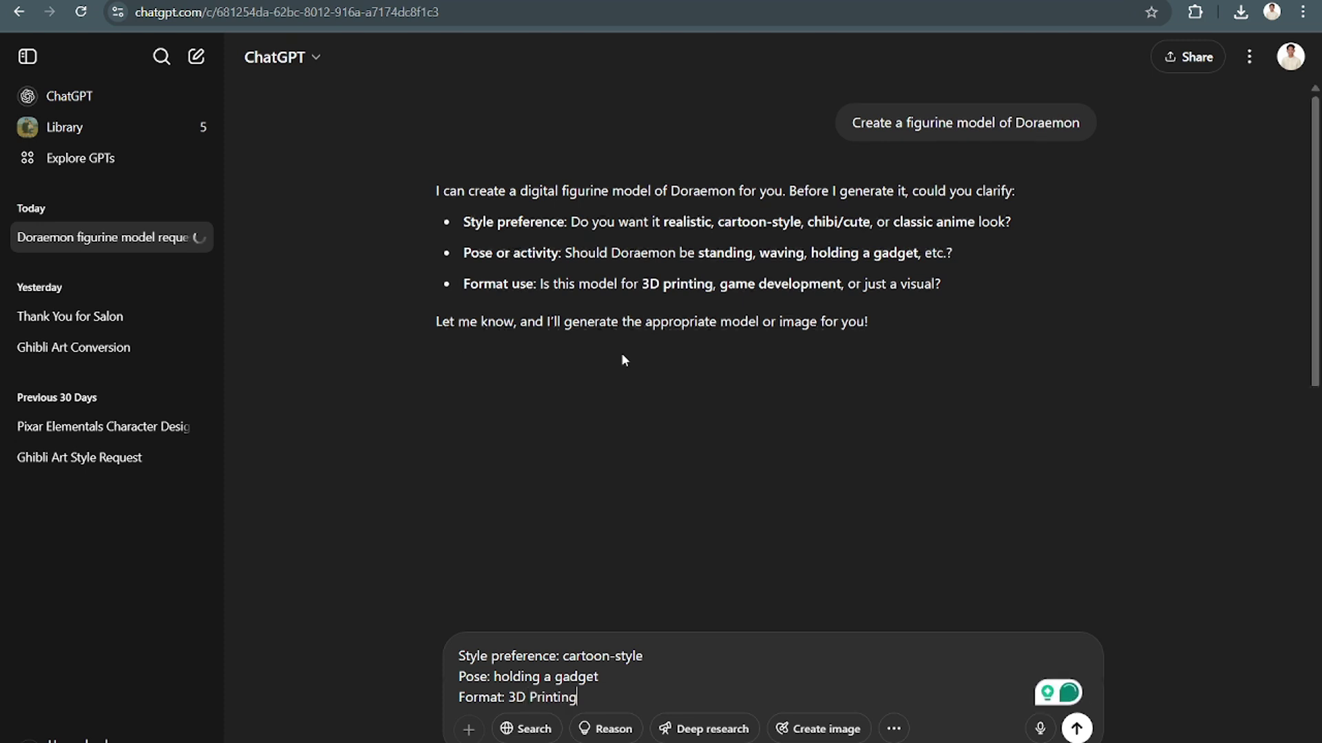
{"action": "key", "text": "Return"}
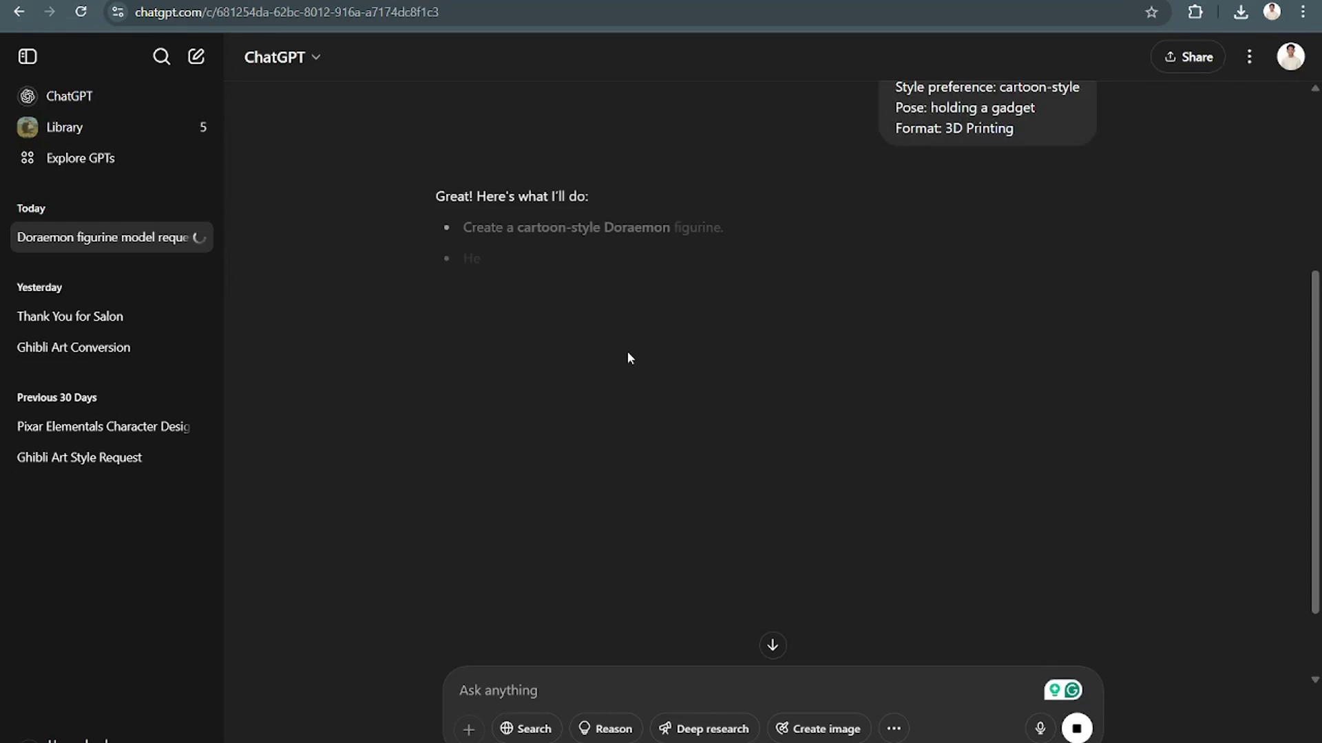
- Answer the pose question with "Standing upright with the gadget in one hand" to have the figurine preview generated
{"action": "scroll", "coordinate": [629, 356], "scroll_direction": "up", "scroll_amount": 2}
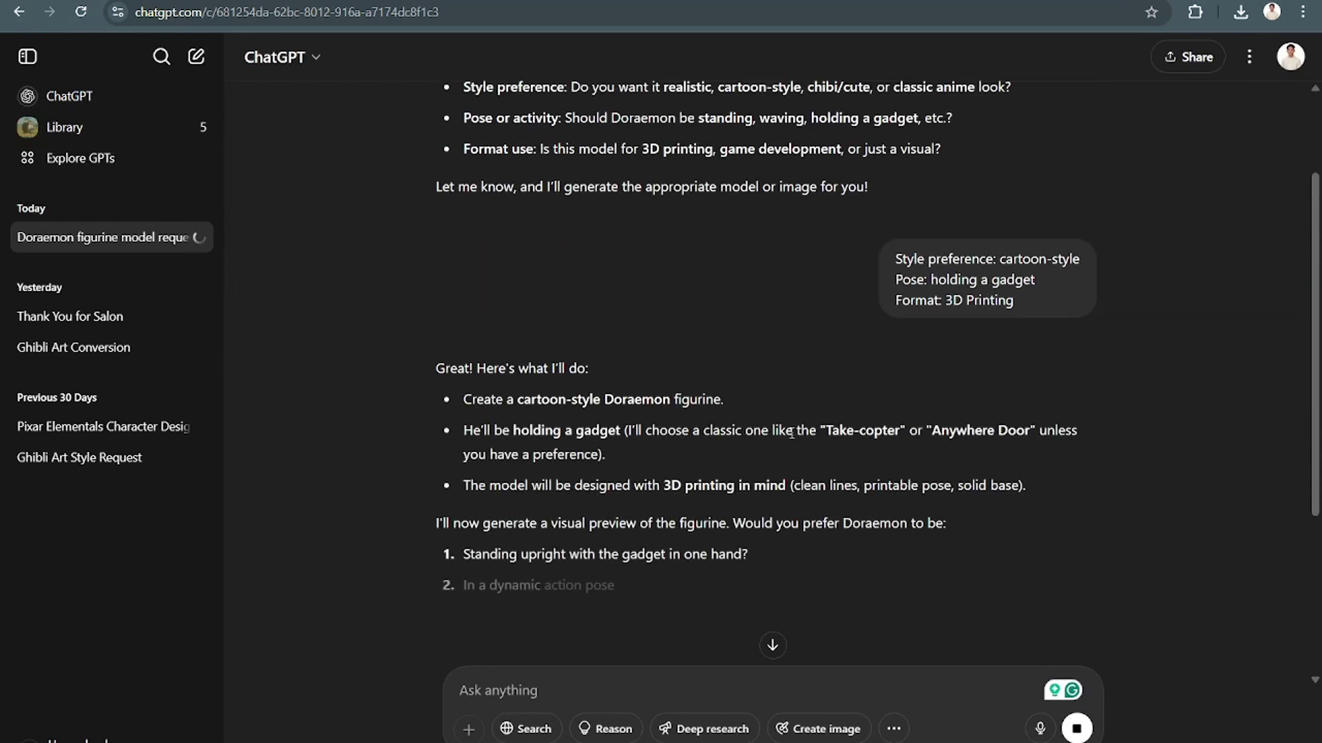
{"action": "scroll", "coordinate": [791, 433], "scroll_direction": "down", "scroll_amount": 1}
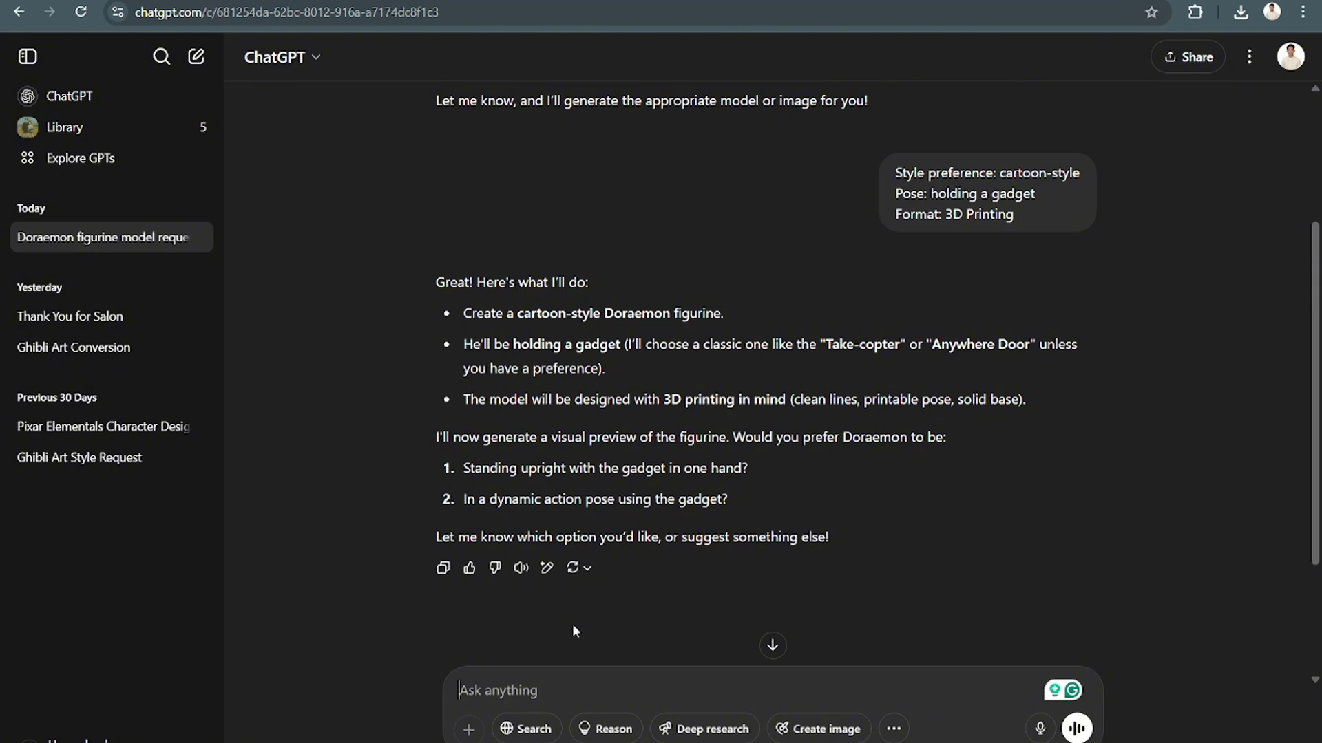
{"action": "type", "text": "Standing"}
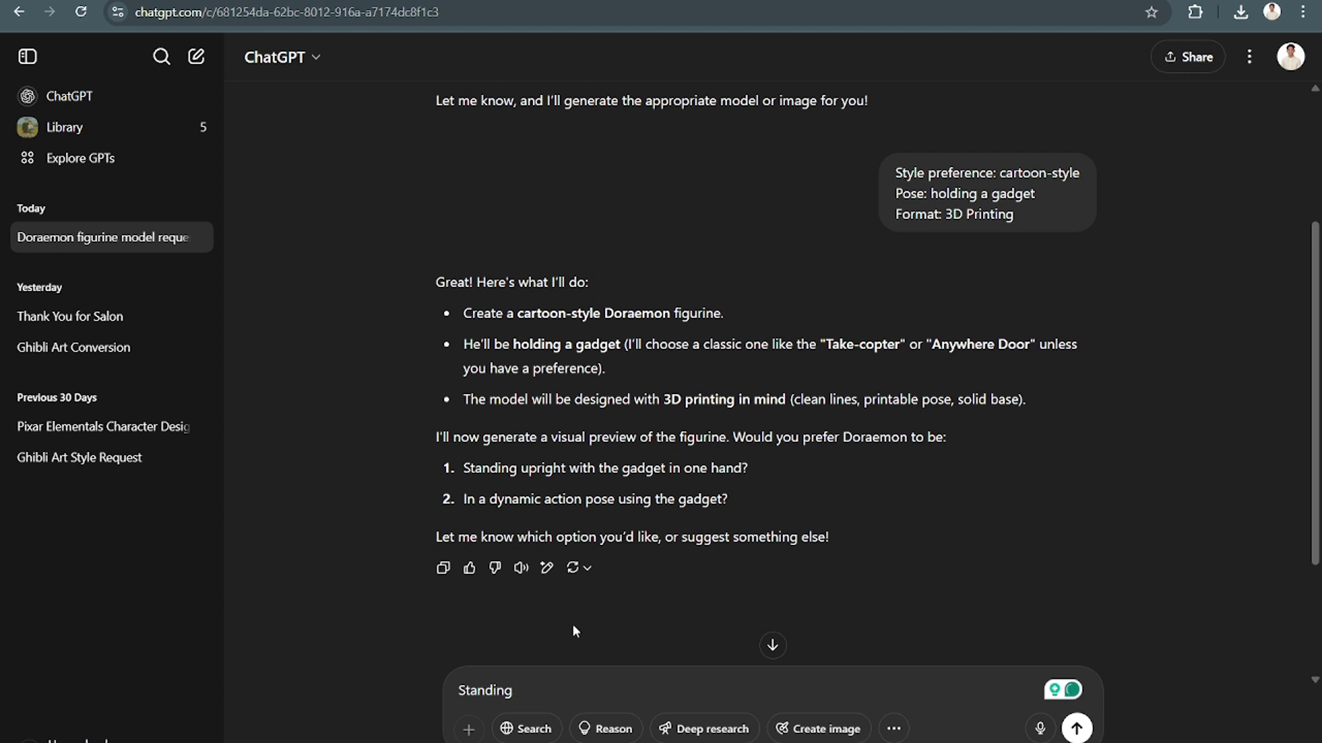
{"action": "type", "text": " upright "}
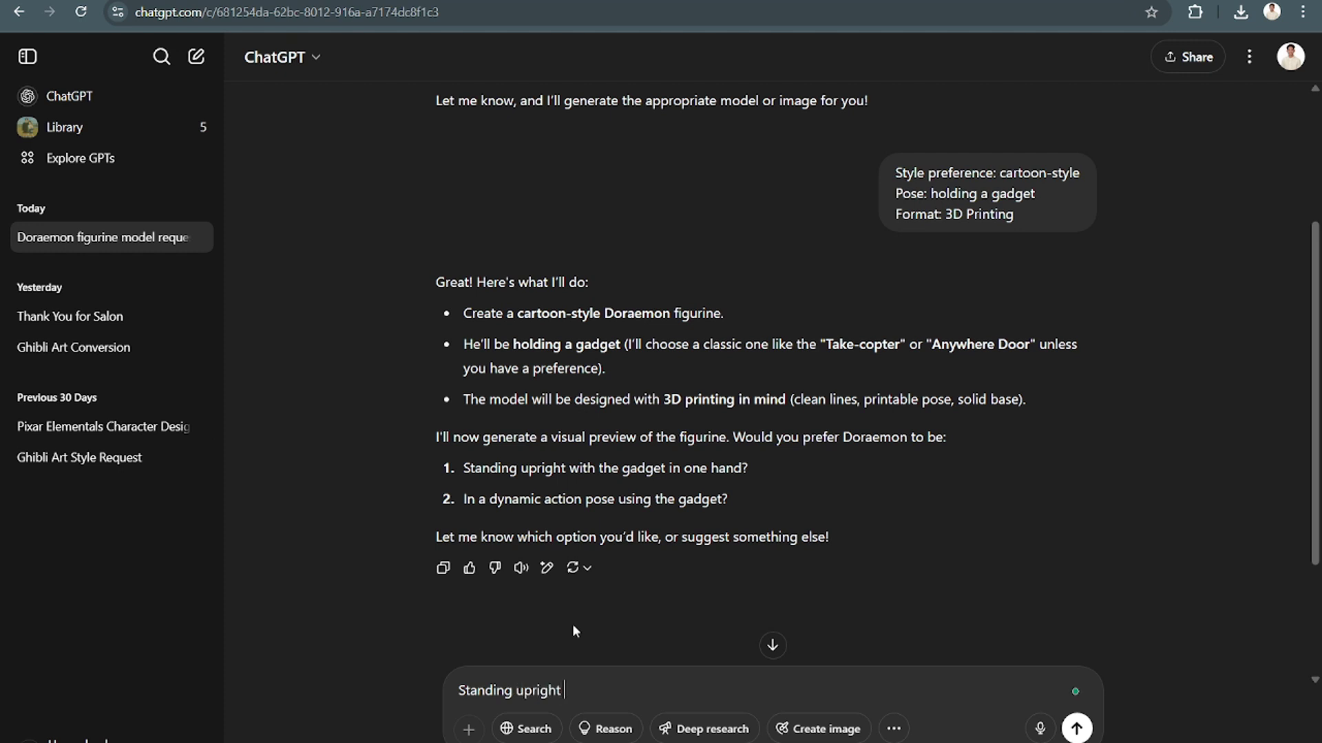
{"action": "type", "text": "with the gadget in"}
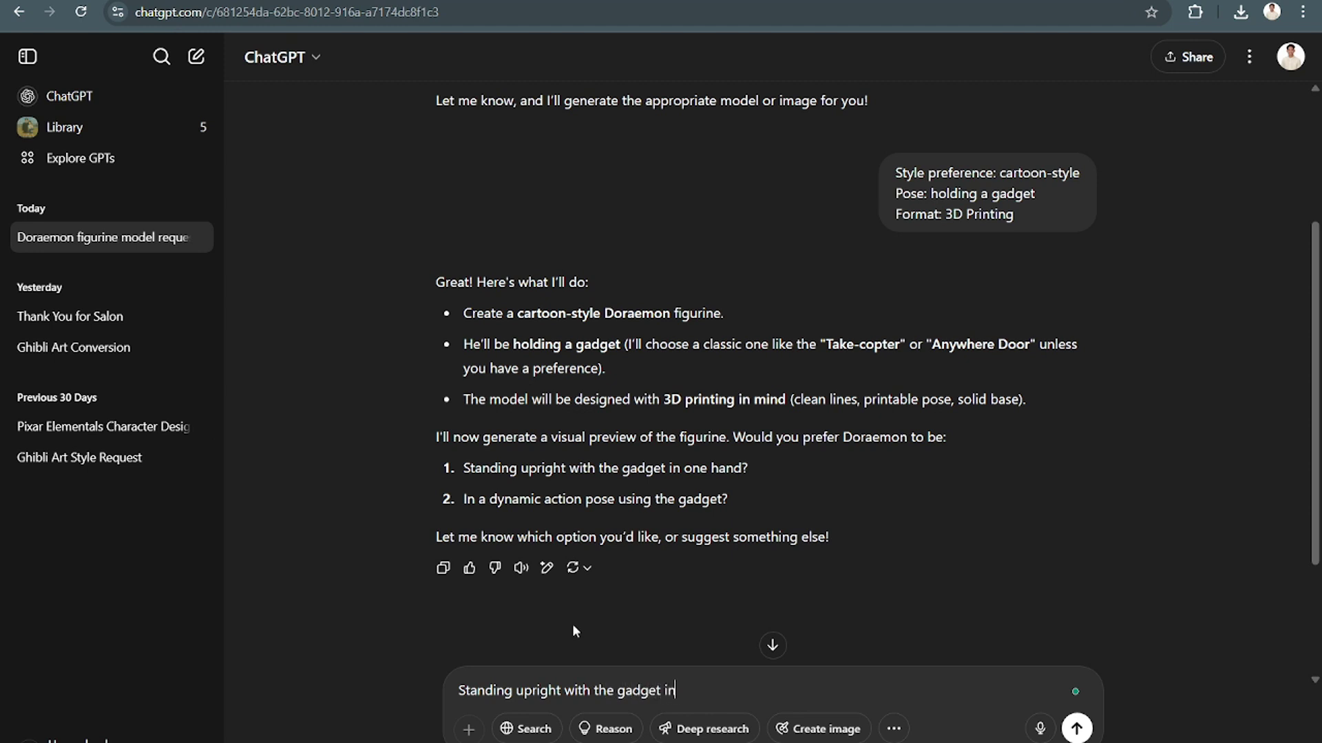
{"action": "type", "text": " one hand"}
{"action": "key", "text": "Return"}
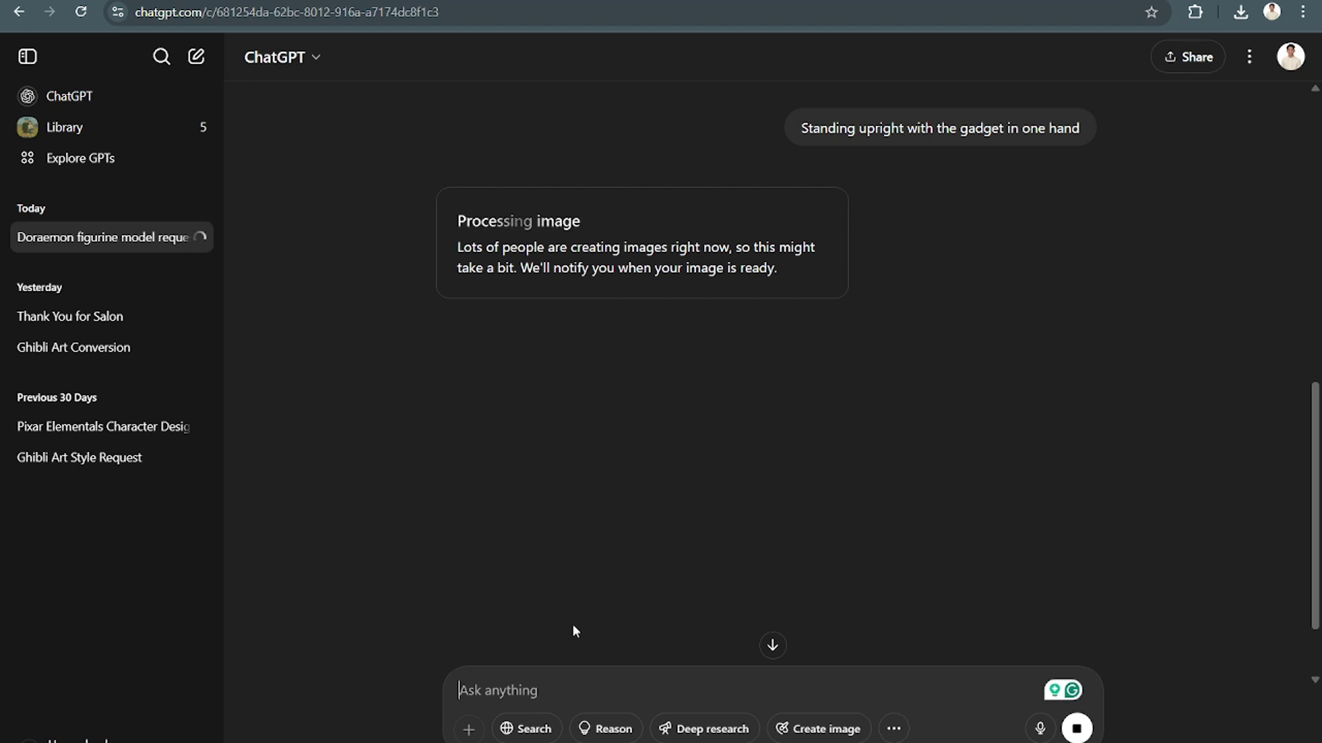
- Review the conversation and examine the generated Doraemon figurine image, including its enlarged view
{"action": "scroll", "coordinate": [572, 624], "scroll_direction": "up", "scroll_amount": 6}
{"action": "scroll", "coordinate": [572, 624], "scroll_direction": "up", "scroll_amount": 4}
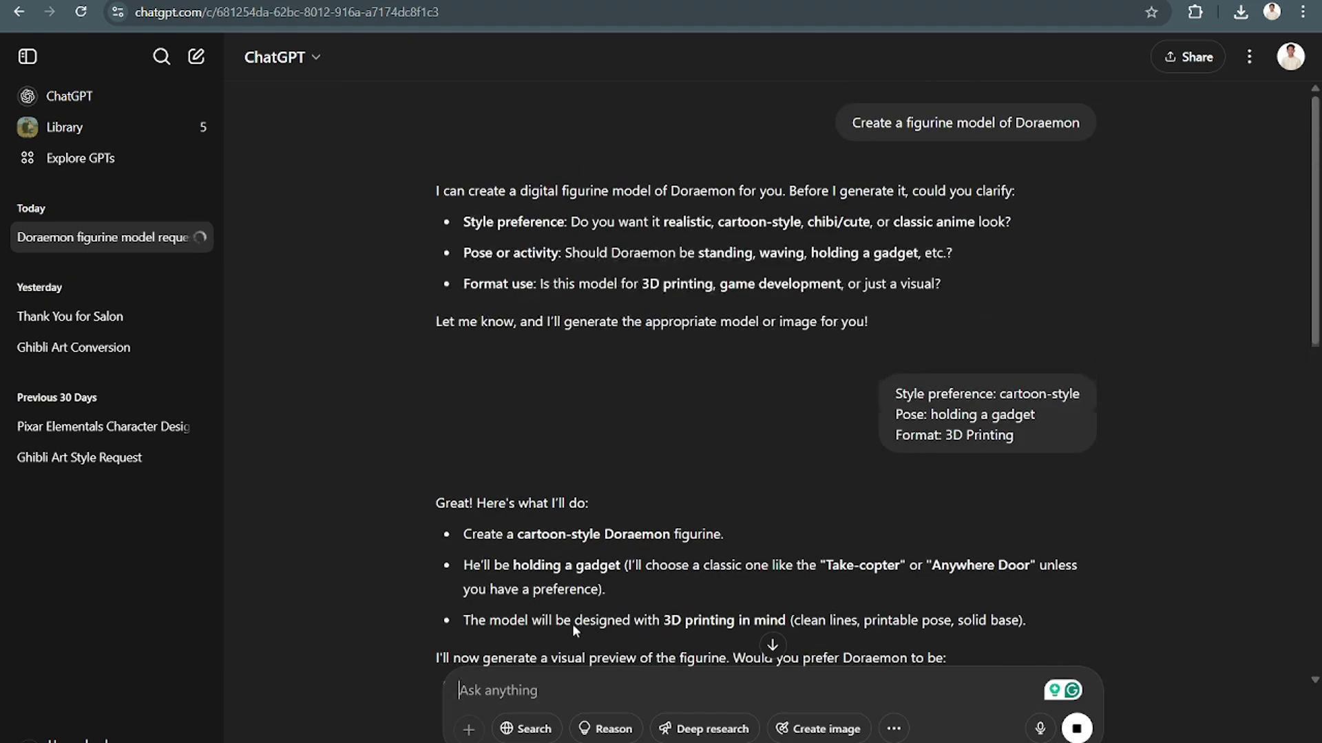
{"action": "scroll", "coordinate": [575, 625], "scroll_direction": "down", "scroll_amount": 10}
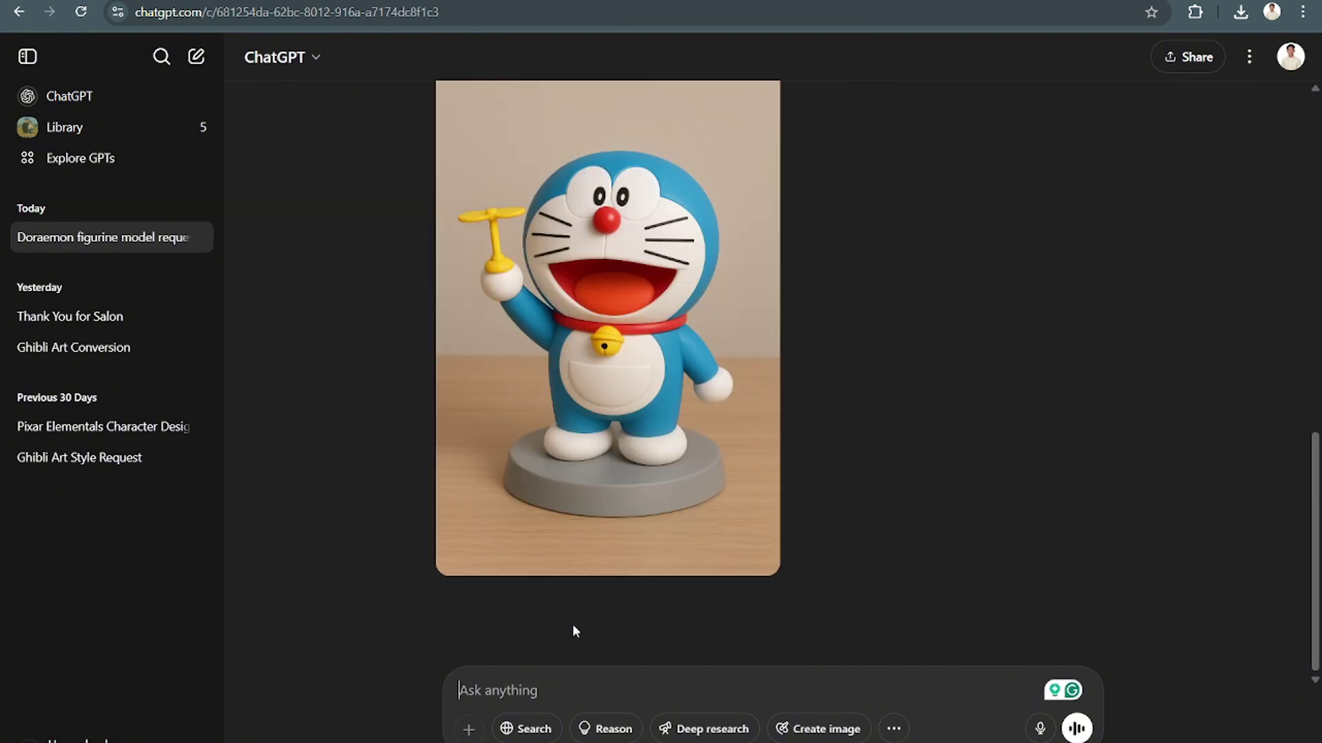
{"action": "mouse_move", "coordinate": [736, 378]}
{"action": "scroll", "coordinate": [735, 379], "scroll_direction": "up", "scroll_amount": 5}
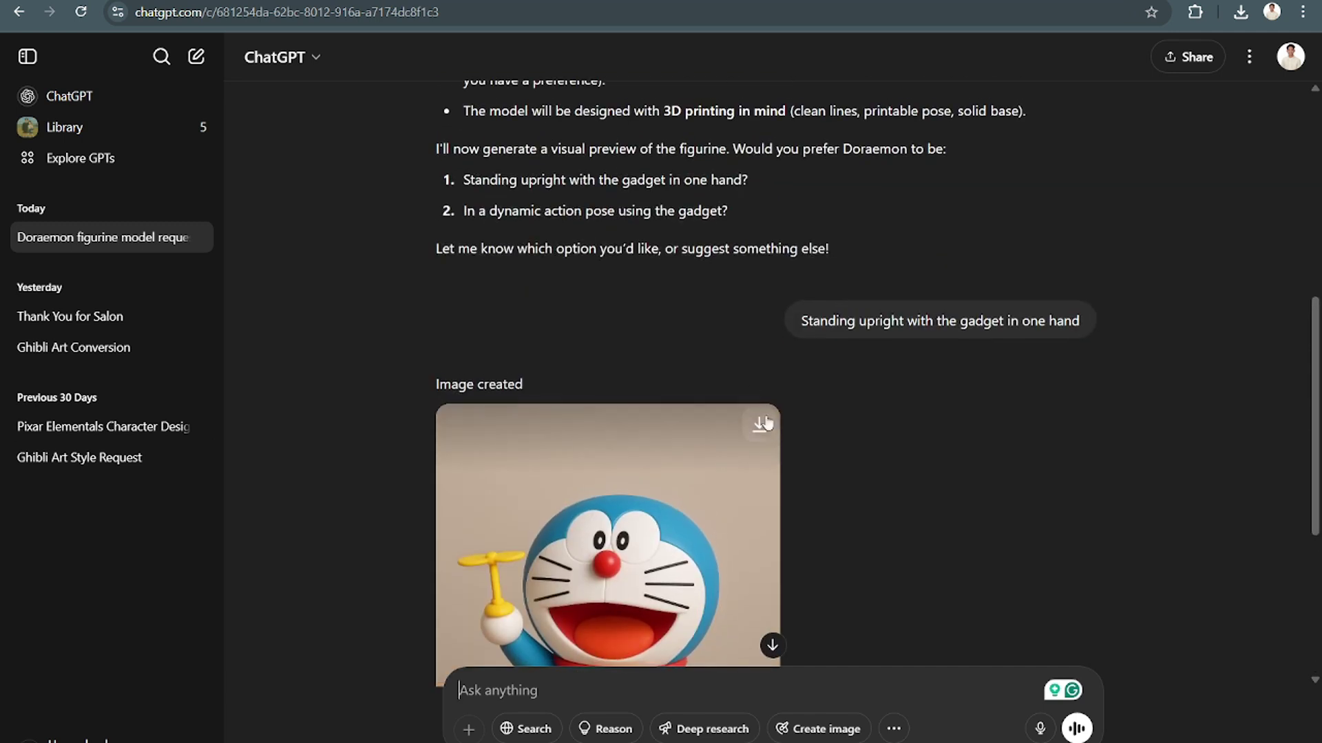
{"action": "scroll", "coordinate": [764, 426], "scroll_direction": "down", "scroll_amount": 5}
{"action": "scroll", "coordinate": [688, 483], "scroll_direction": "up", "scroll_amount": 1}
{"action": "left_click", "coordinate": [689, 444]}
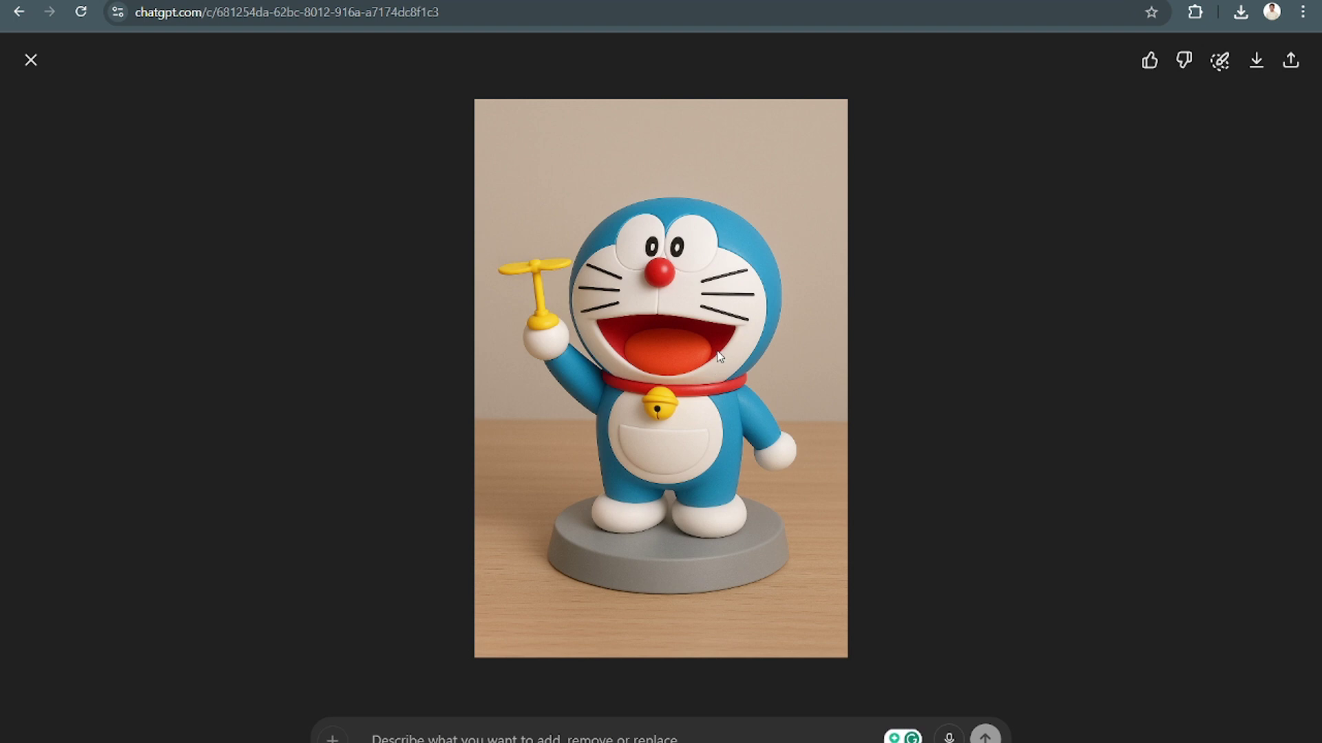
{"action": "key", "text": "Escape"}
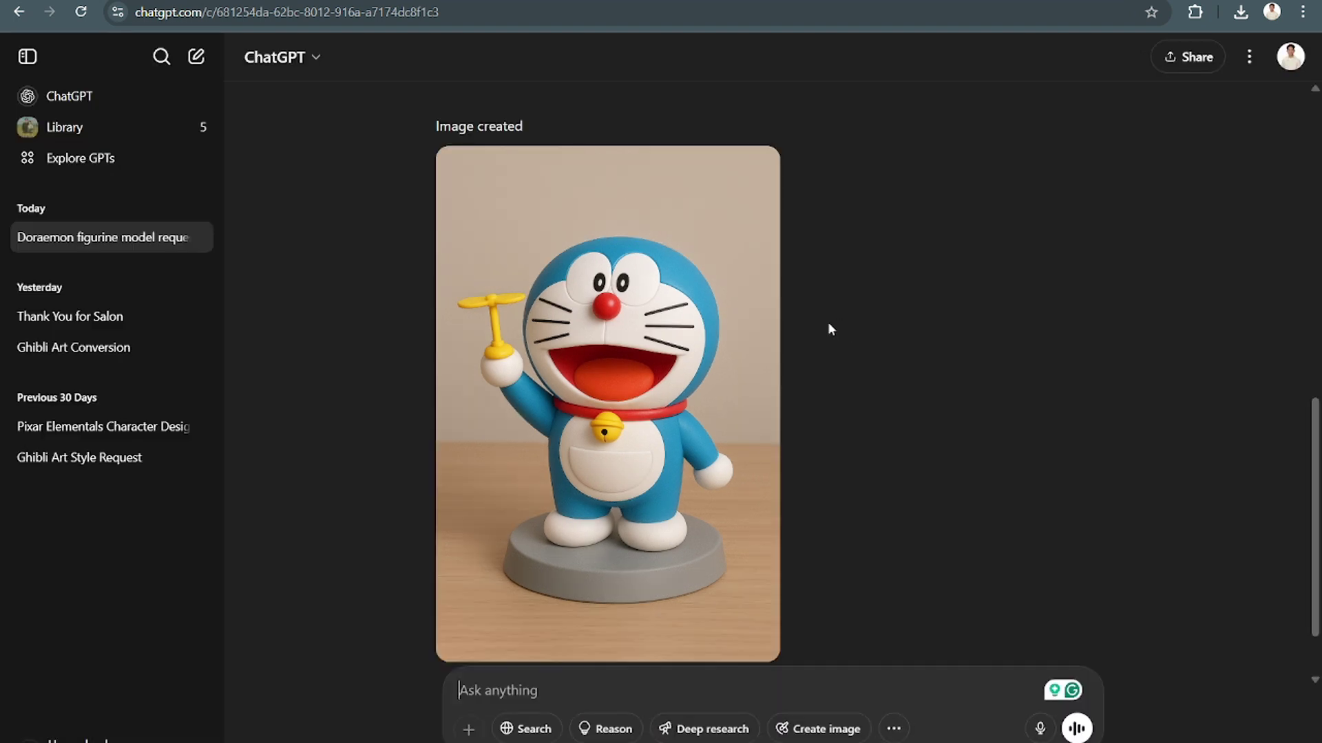
{"action": "mouse_move", "coordinate": [728, 377]}
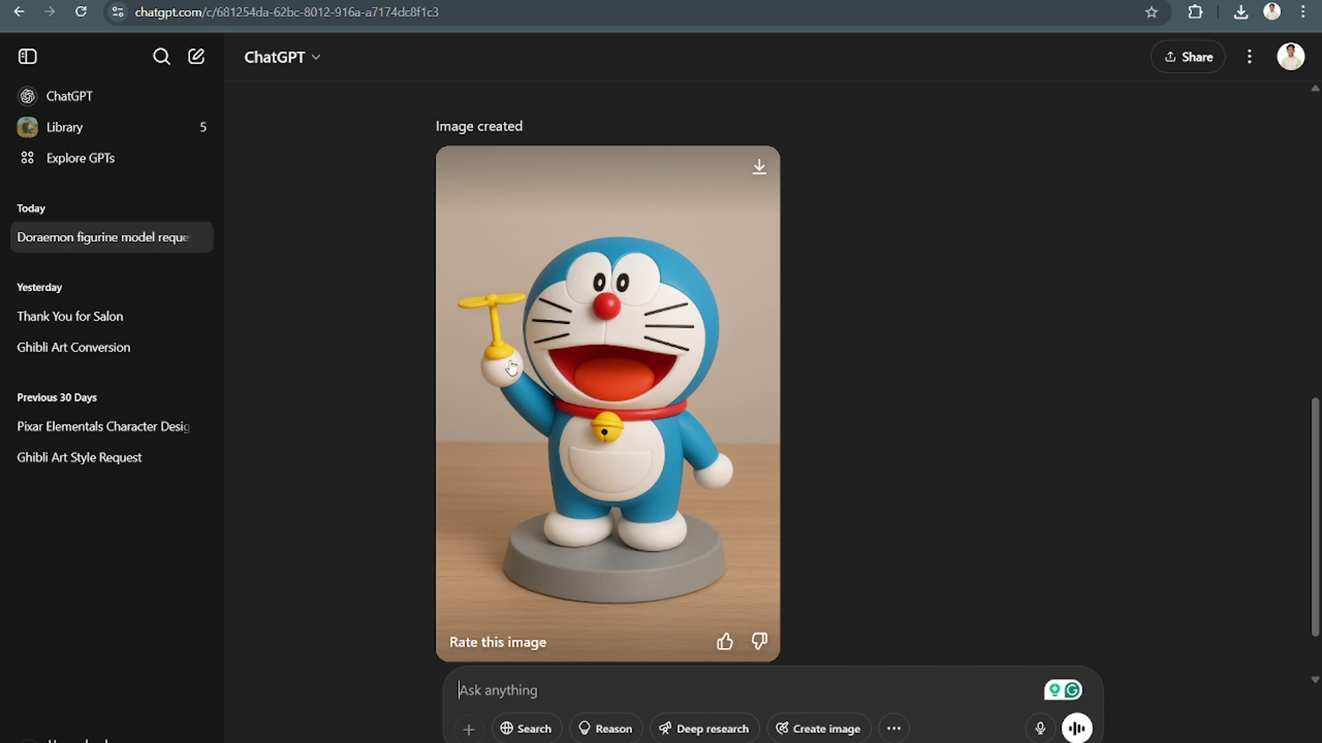
{"action": "scroll", "coordinate": [1120, 488], "scroll_direction": "down", "scroll_amount": 2}
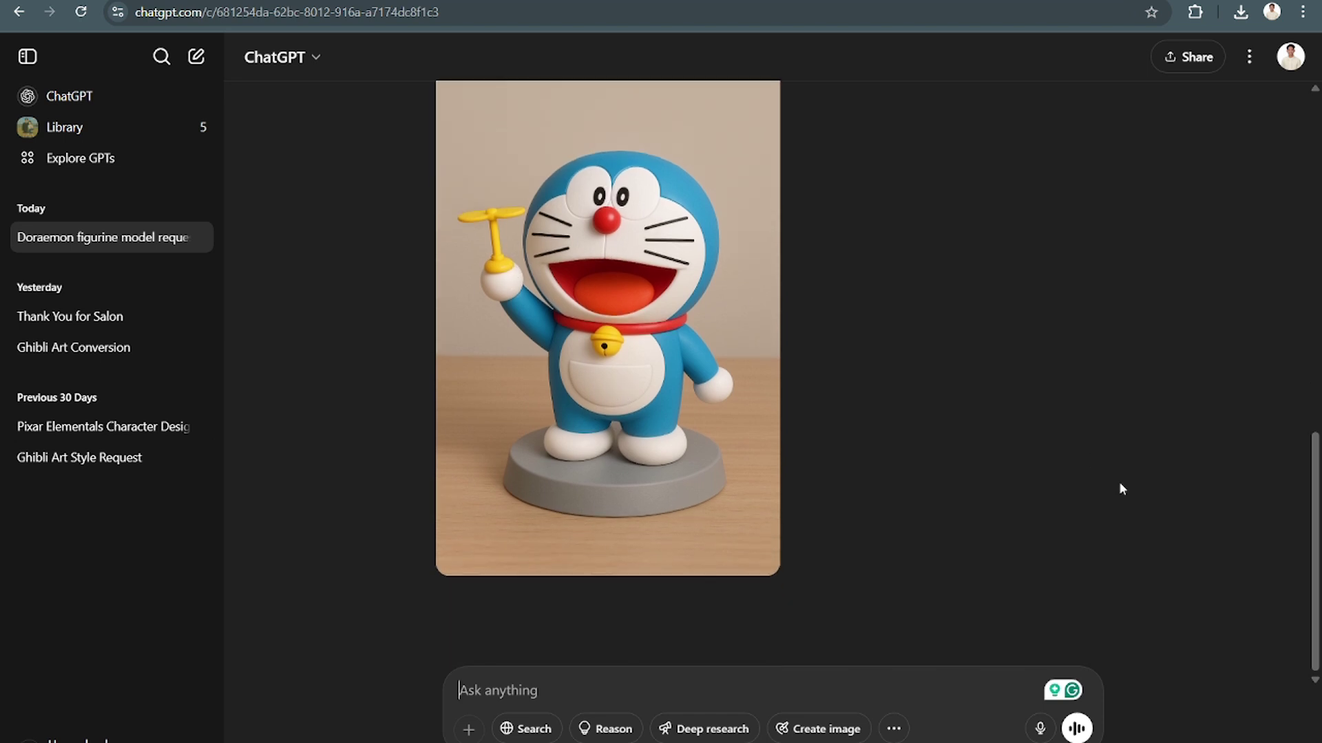
{"action": "scroll", "coordinate": [1120, 488], "scroll_direction": "up", "scroll_amount": 5}
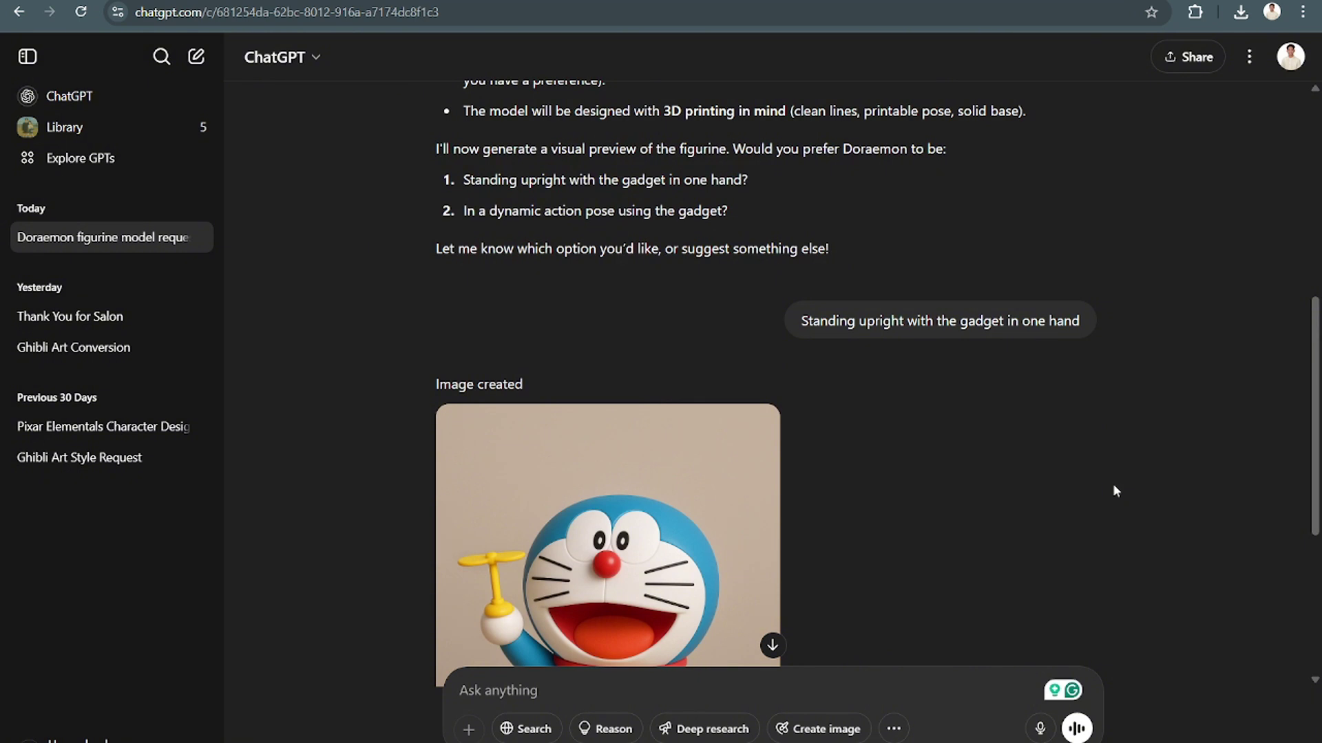